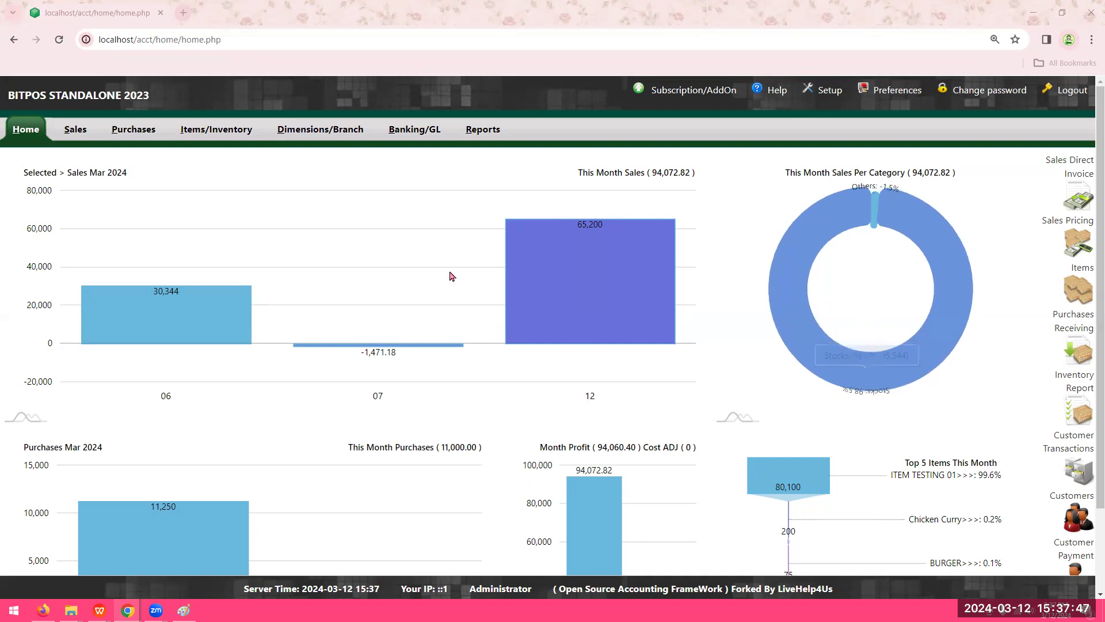
Start a new sales quotation entry and select the customer by searching for the customer's first name.
left_click(82, 143)
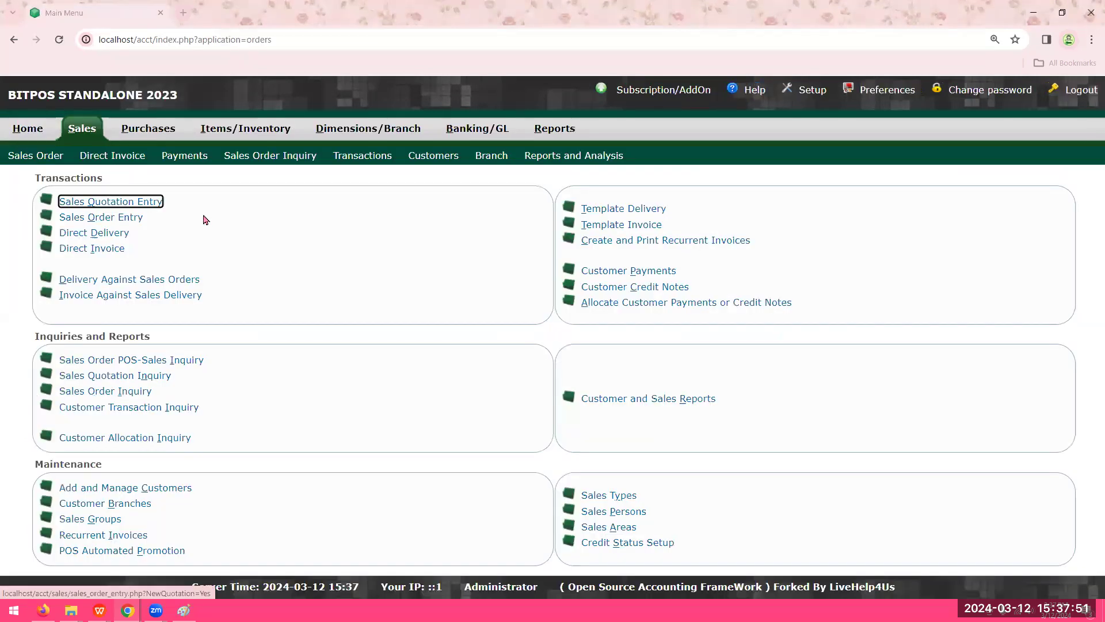
left_click(148, 204)
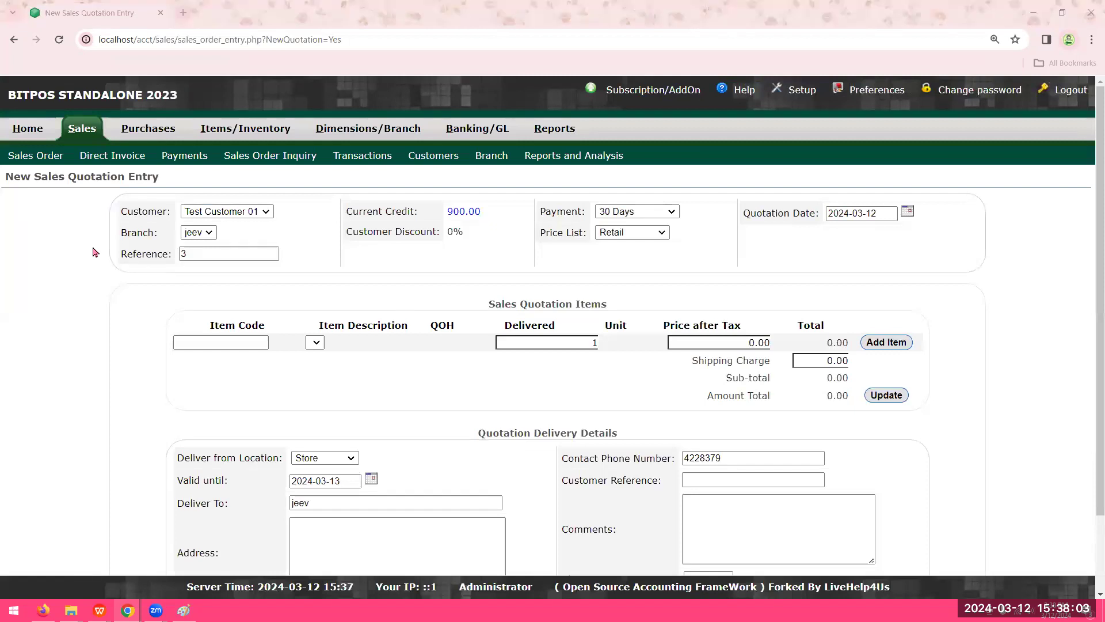
left_click_drag(121, 213, 173, 213)
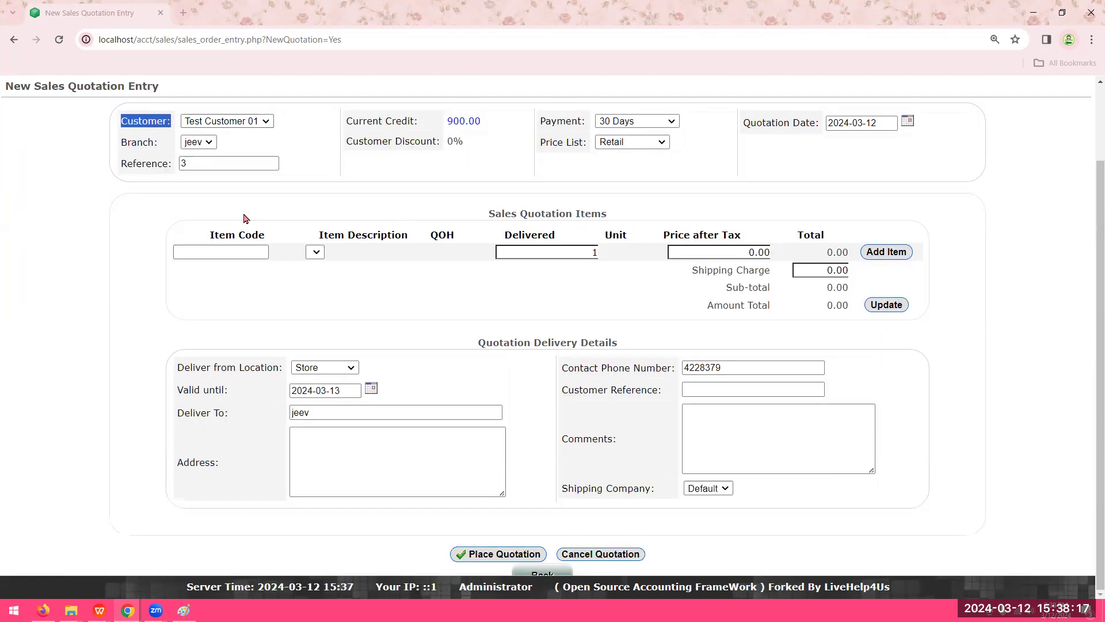
left_click(264, 207)
left_click(263, 206)
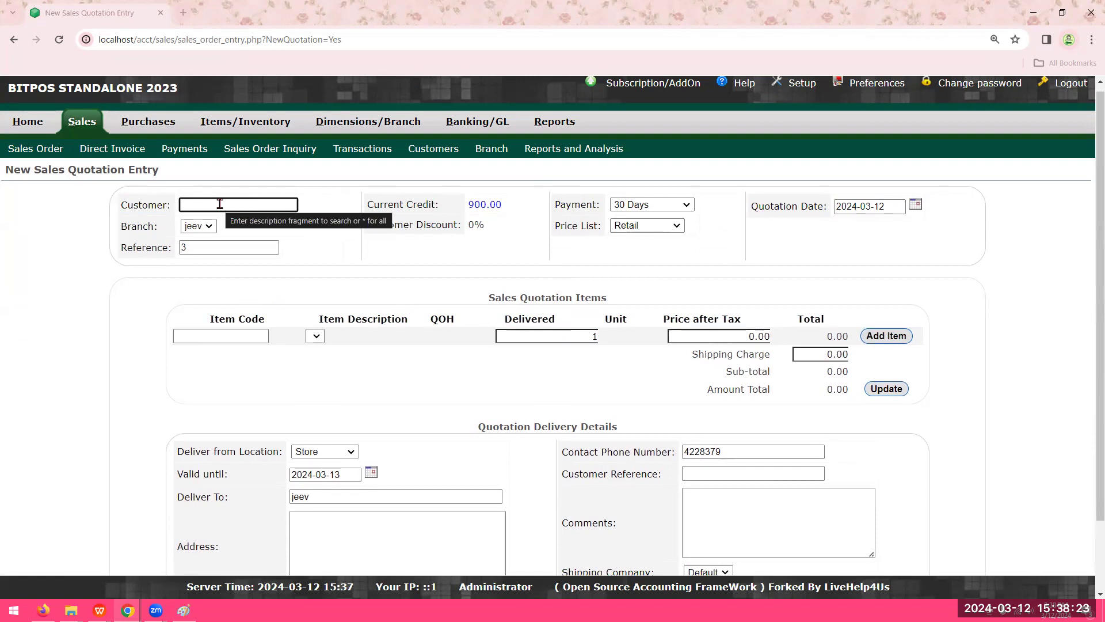
type("MARIA")
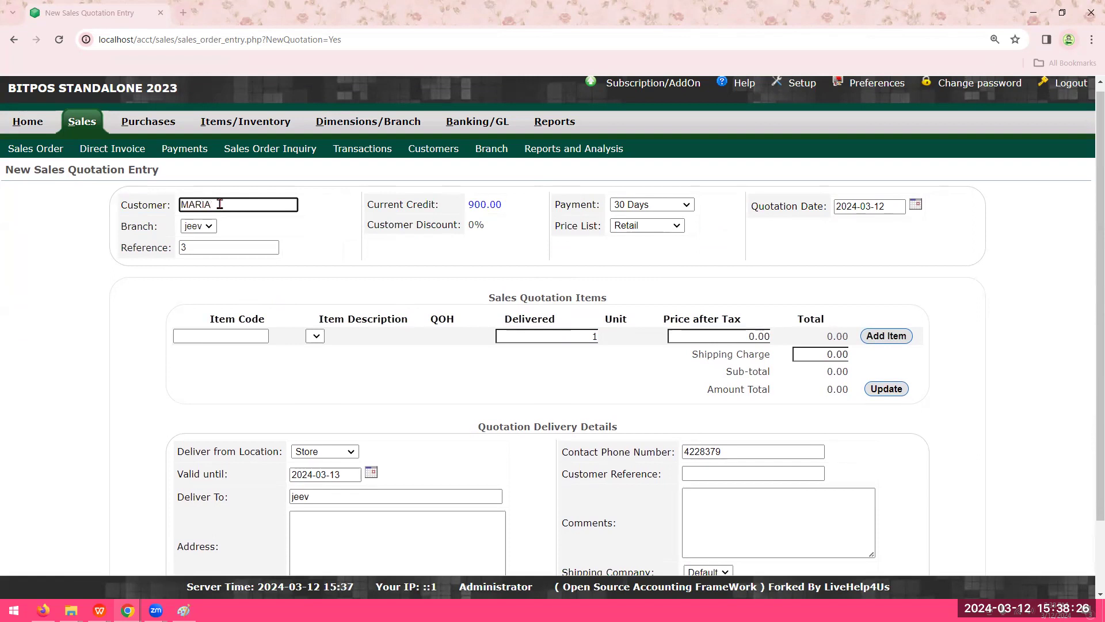
key("Return")
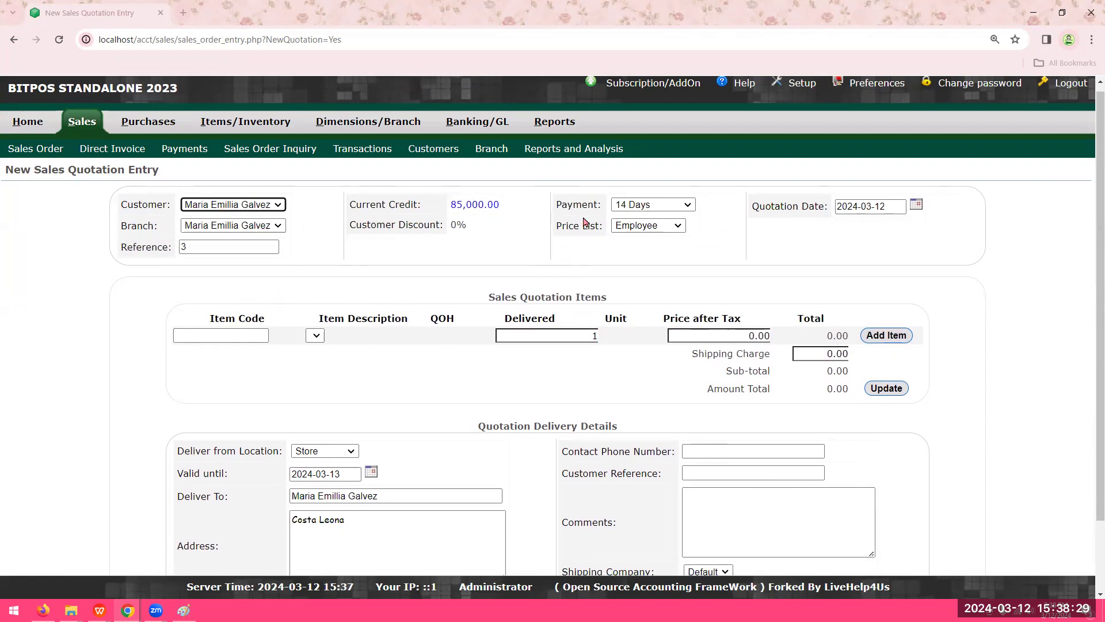
Set the quotation's payment terms to 30 Days and its price list to Retail.
left_click_drag(558, 206, 626, 207)
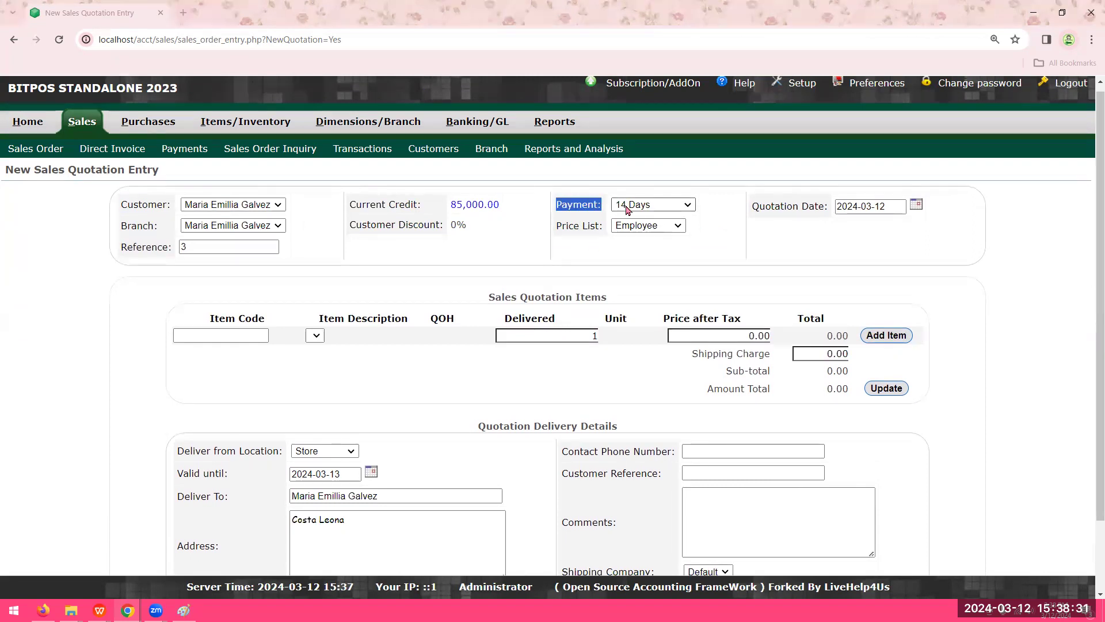
left_click(664, 209)
left_click(661, 228)
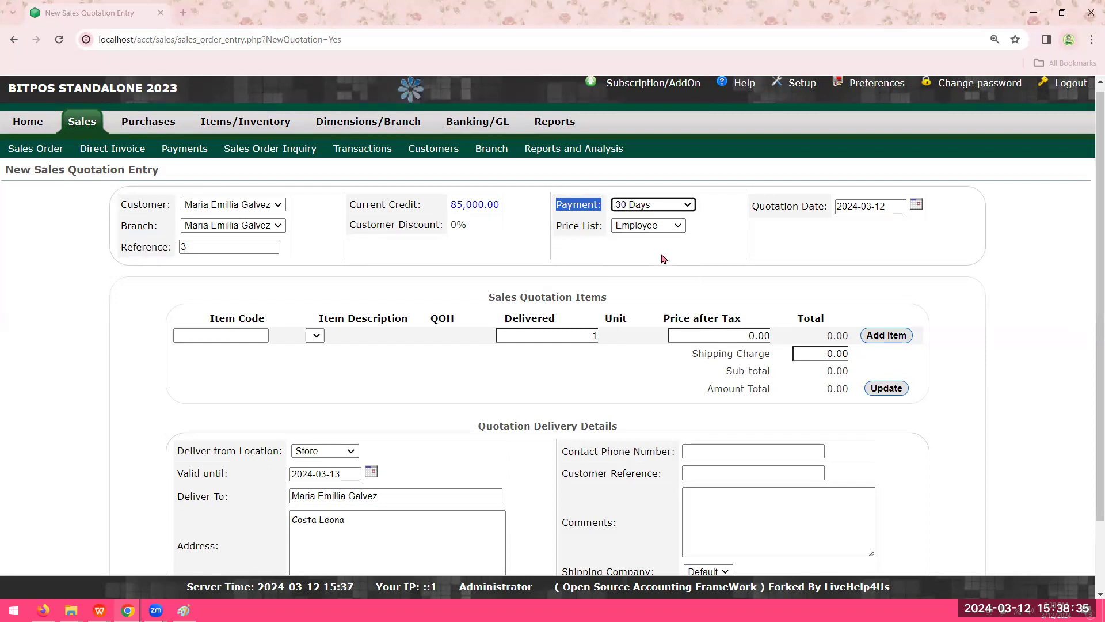
left_click_drag(554, 225, 601, 225)
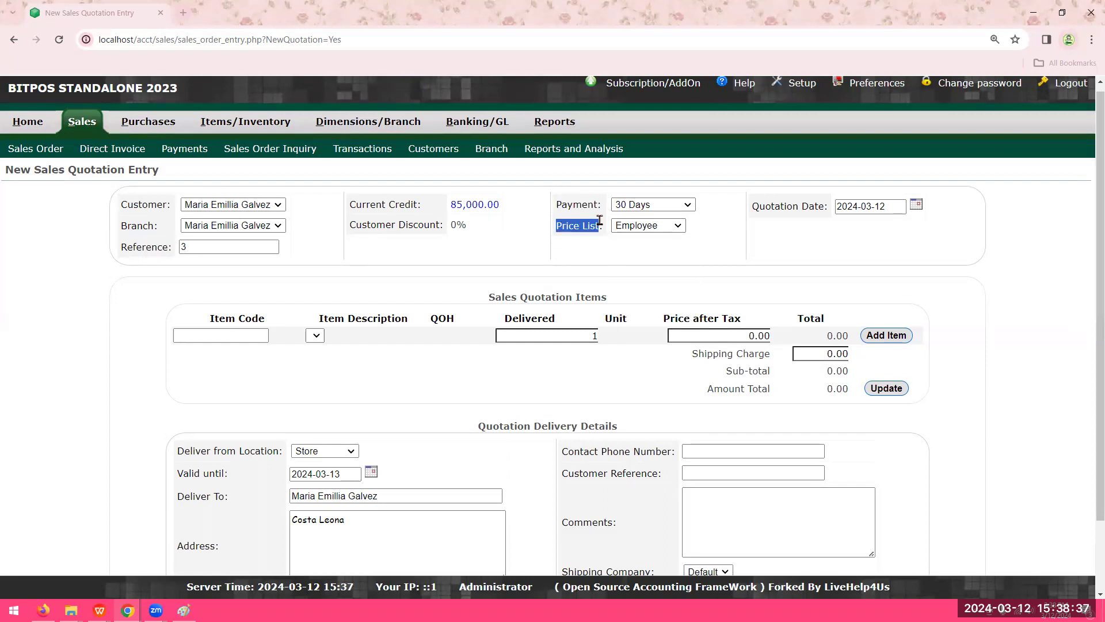
left_click(627, 228)
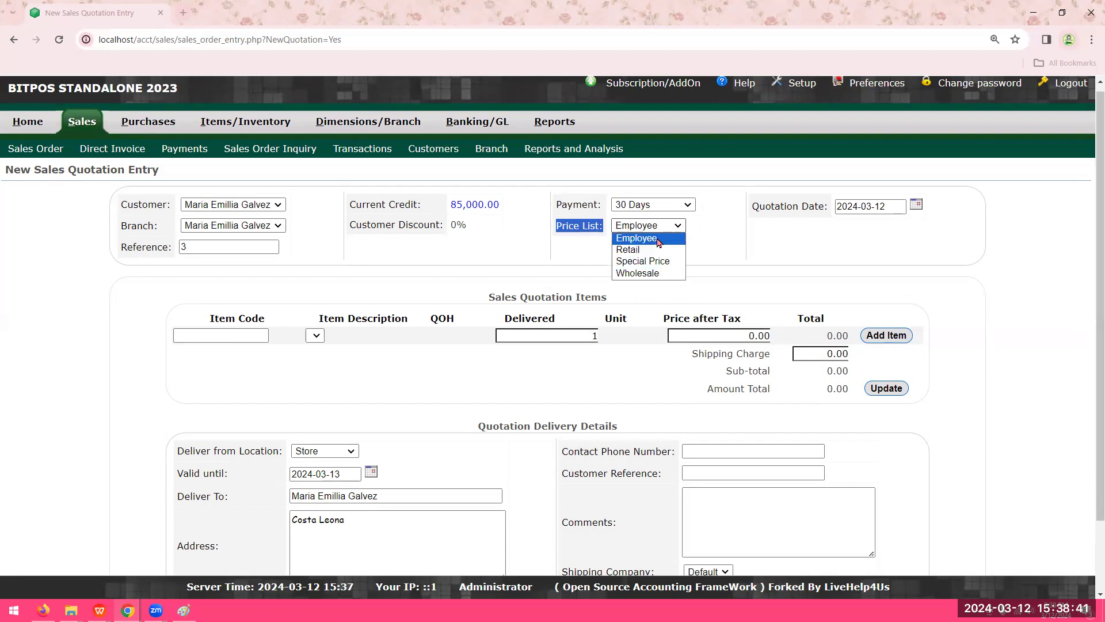
left_click(633, 249)
left_click_drag(751, 208, 822, 203)
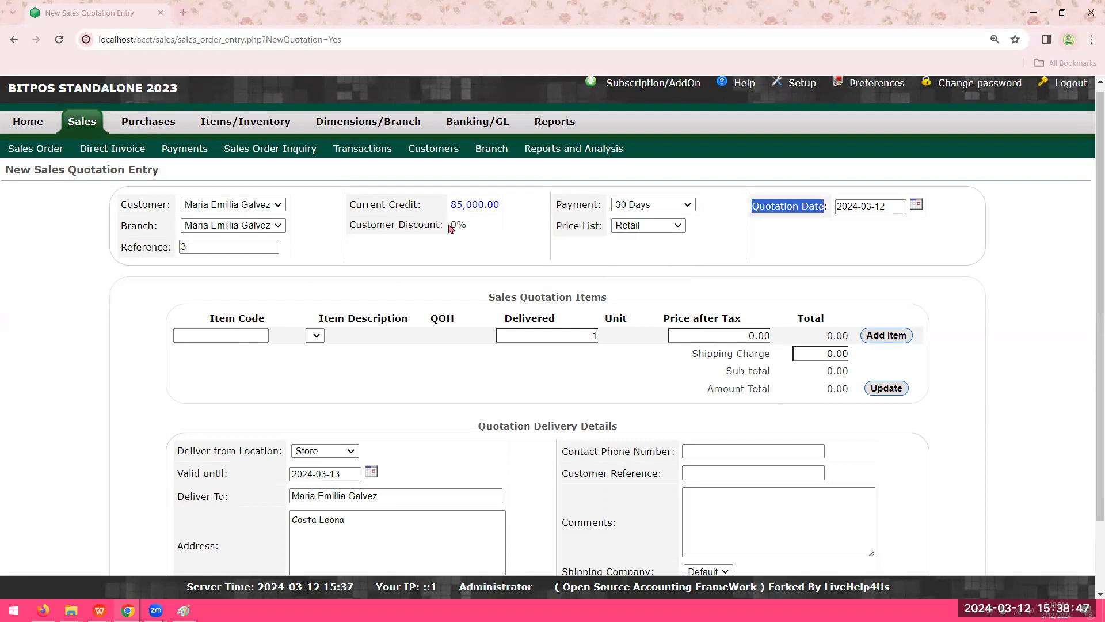
Add item 000345 - ITEM TESTING 01 to the quotation with a quantity of 500.
left_click(247, 342)
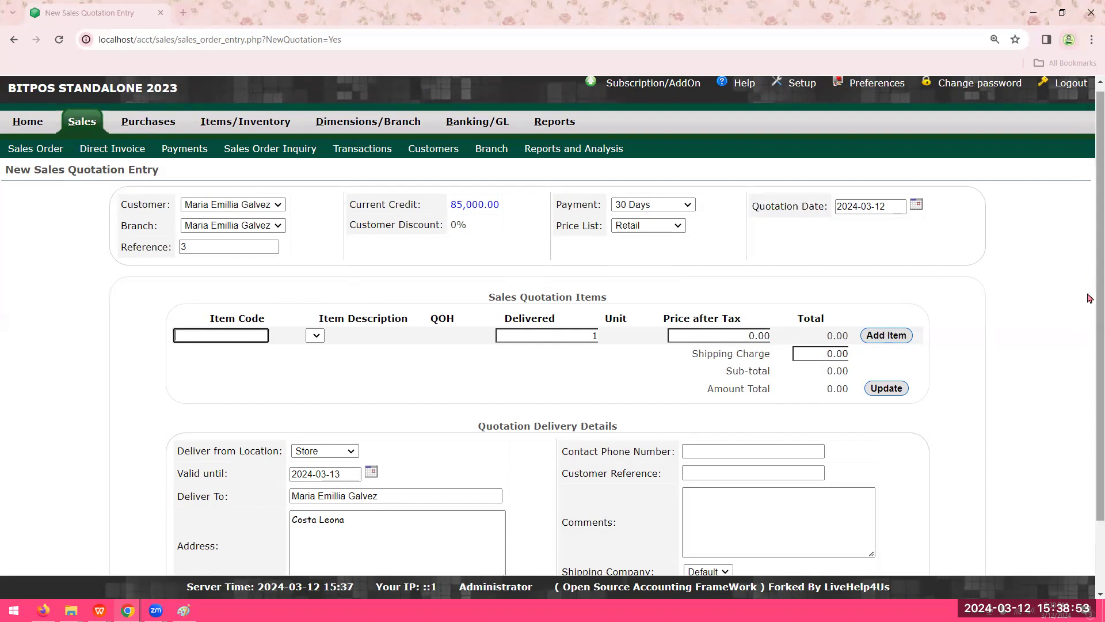
scroll(1090, 297, "down", 1)
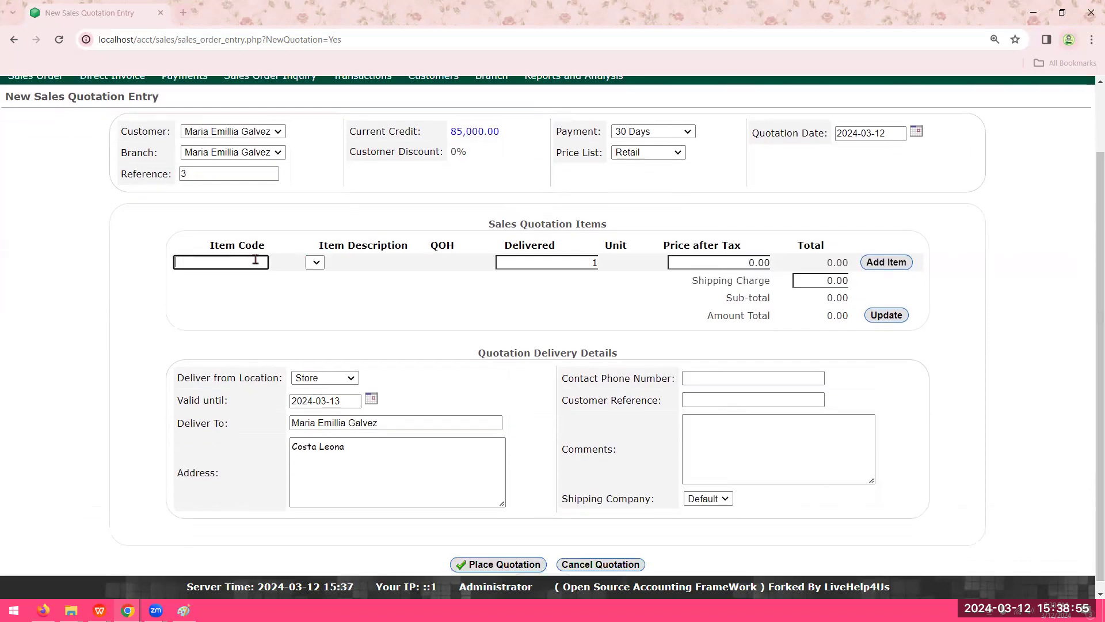
type("tEST")
key("Tab")
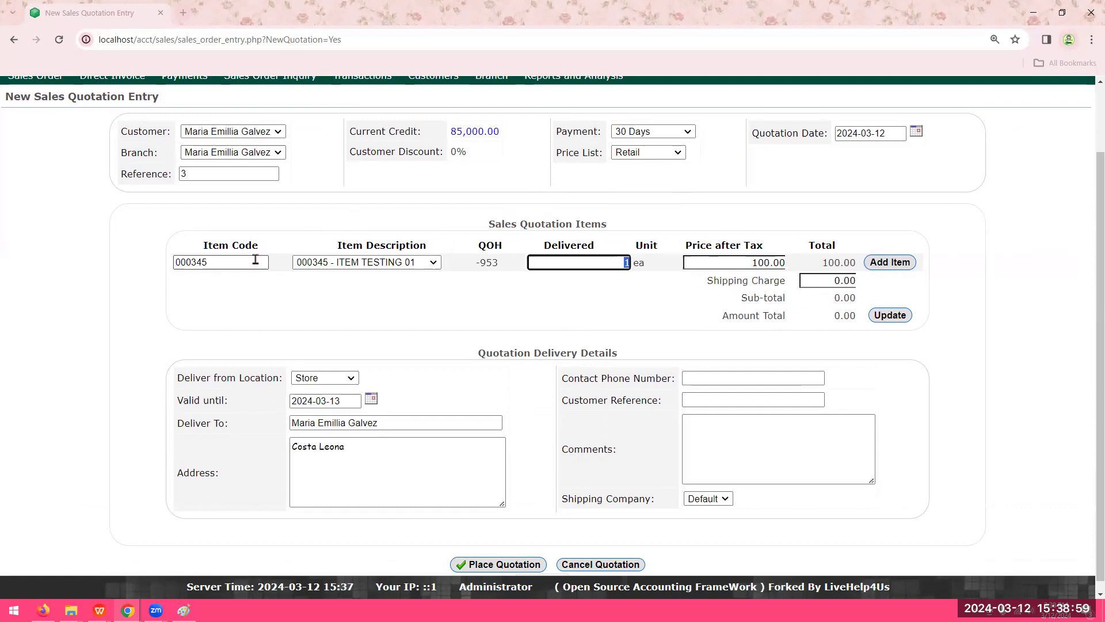
left_click_drag(477, 245, 507, 249)
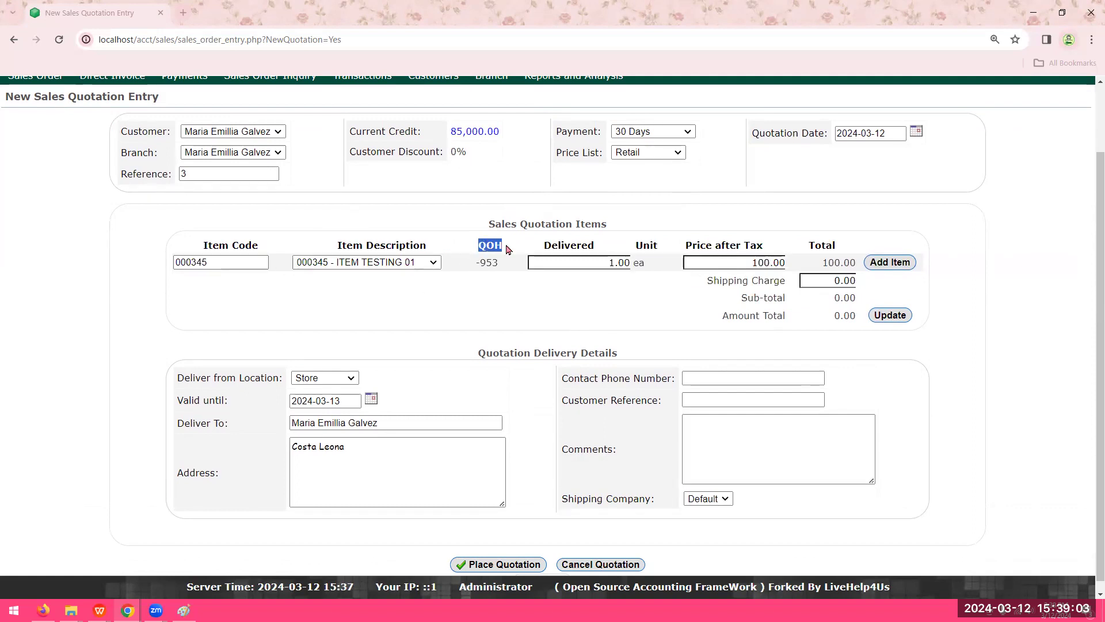
left_click(580, 264)
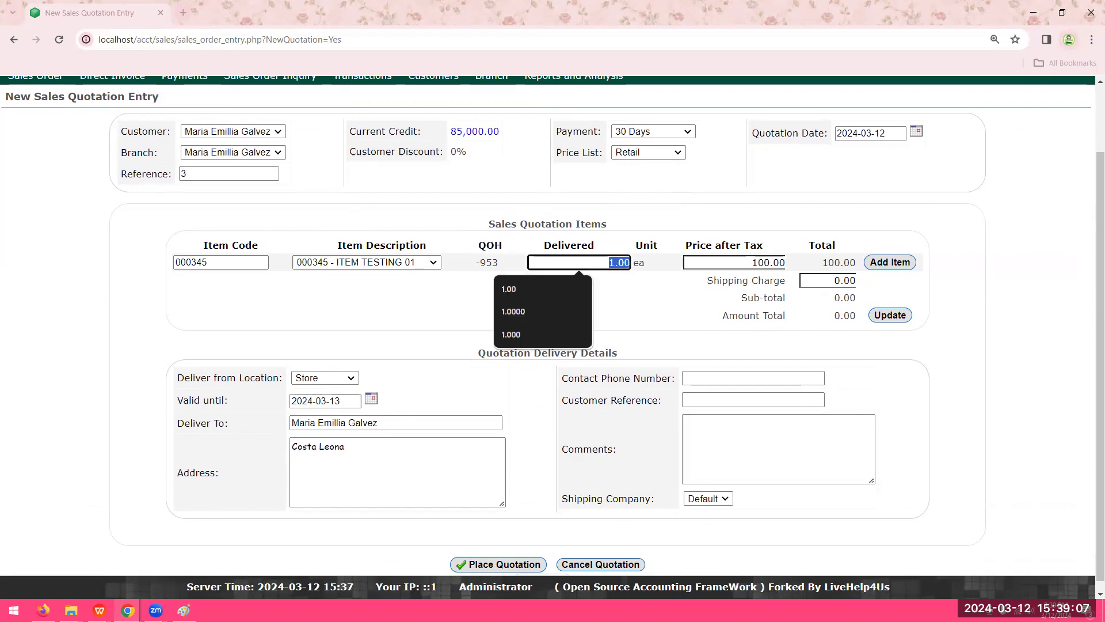
type("500")
key("Tab")
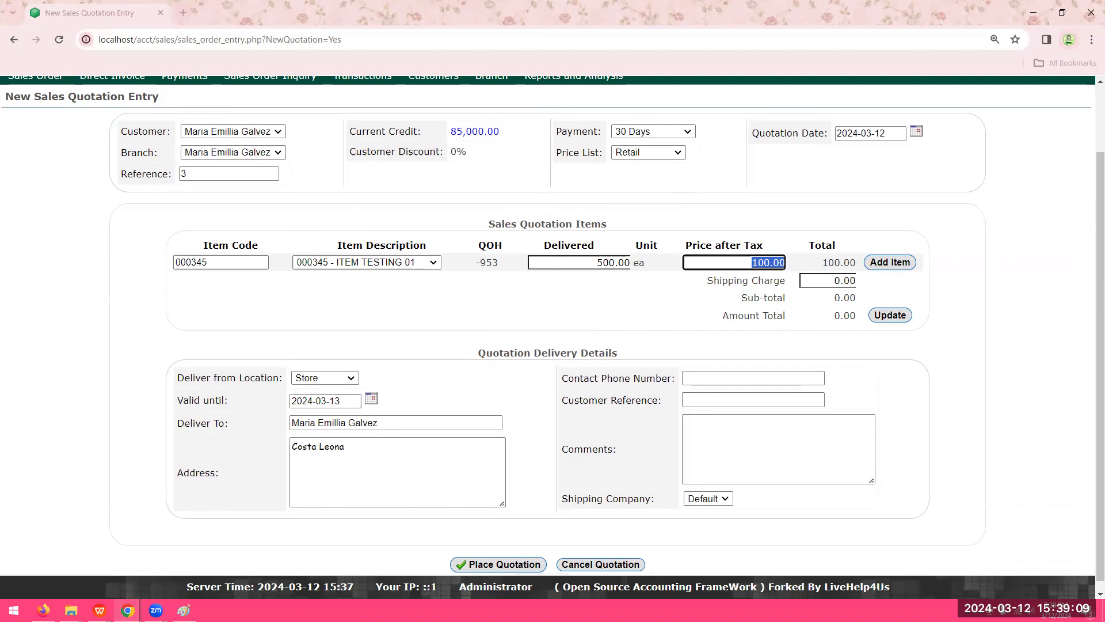
left_click(890, 262)
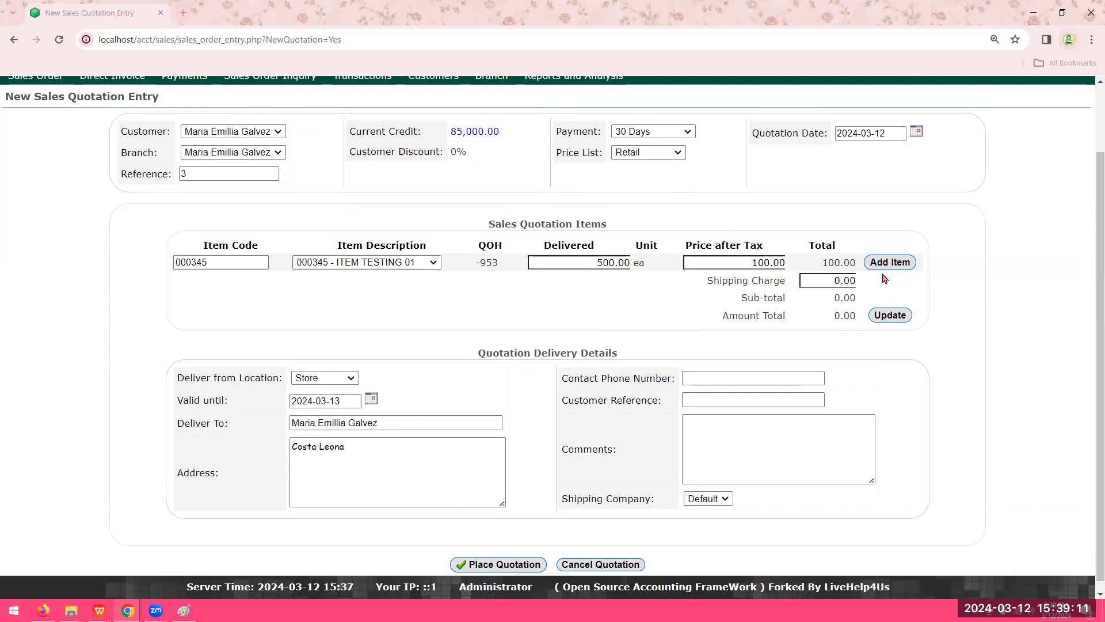
Set the shipping charge to 250.00 and update the quotation totals.
left_click(811, 298)
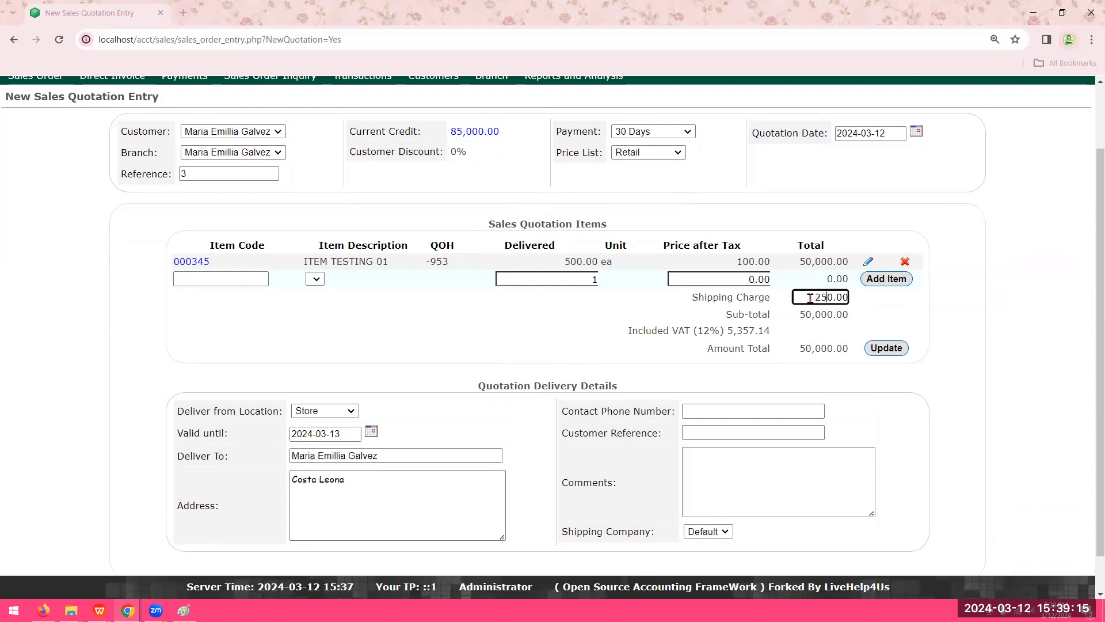
type("25")
left_click(882, 348)
Set the quotation's valid-until date to 2024-03-17.
left_click(406, 498)
mouse_move(227, 432)
left_mouse_down()
mouse_move(176, 434)
mouse_move(246, 437)
left_mouse_up()
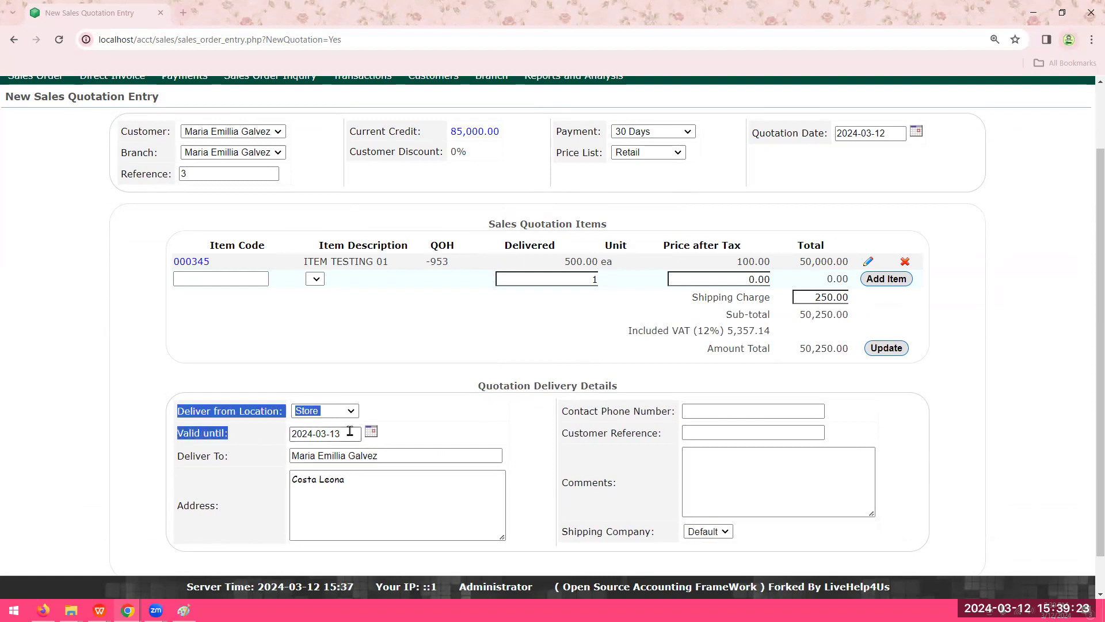
left_click(372, 432)
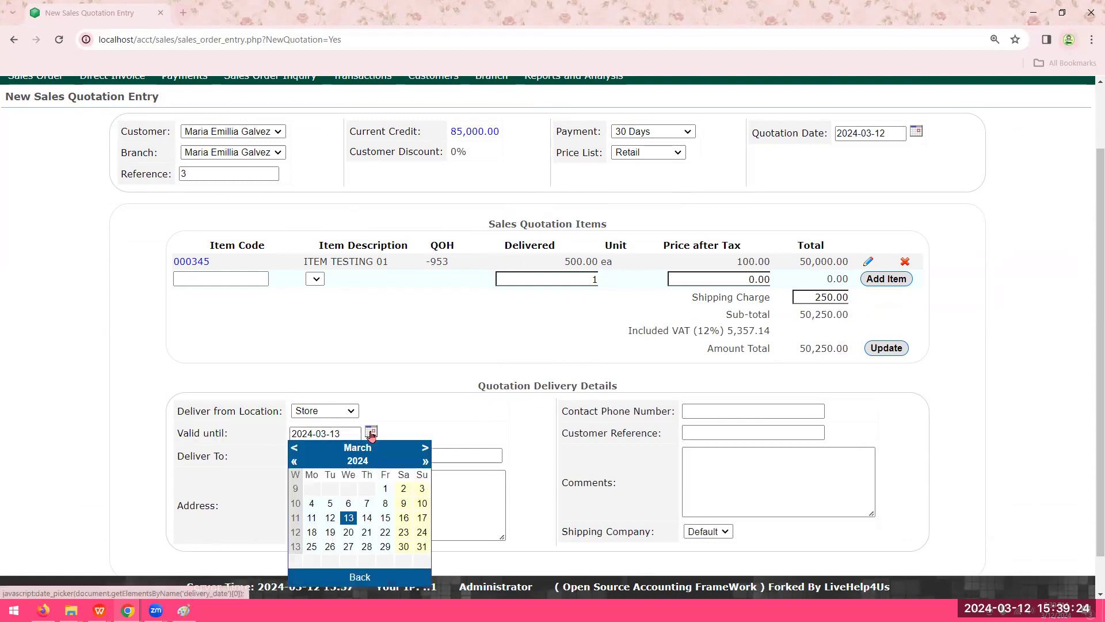
left_click(422, 517)
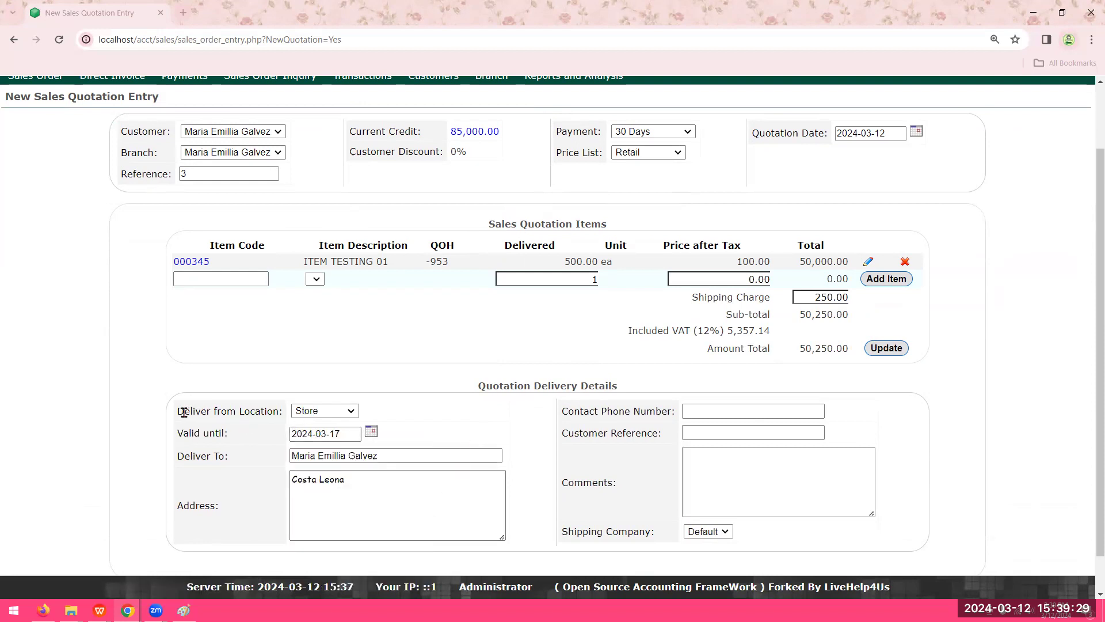
left_click_drag(178, 411, 284, 415)
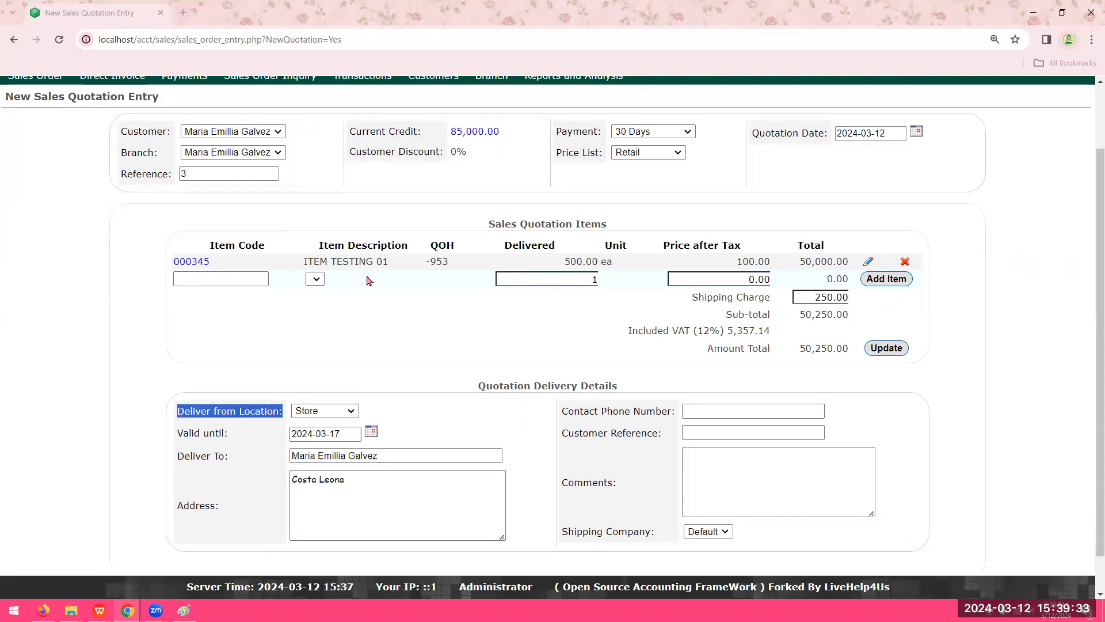
left_click_drag(333, 260, 396, 265)
left_click(415, 354)
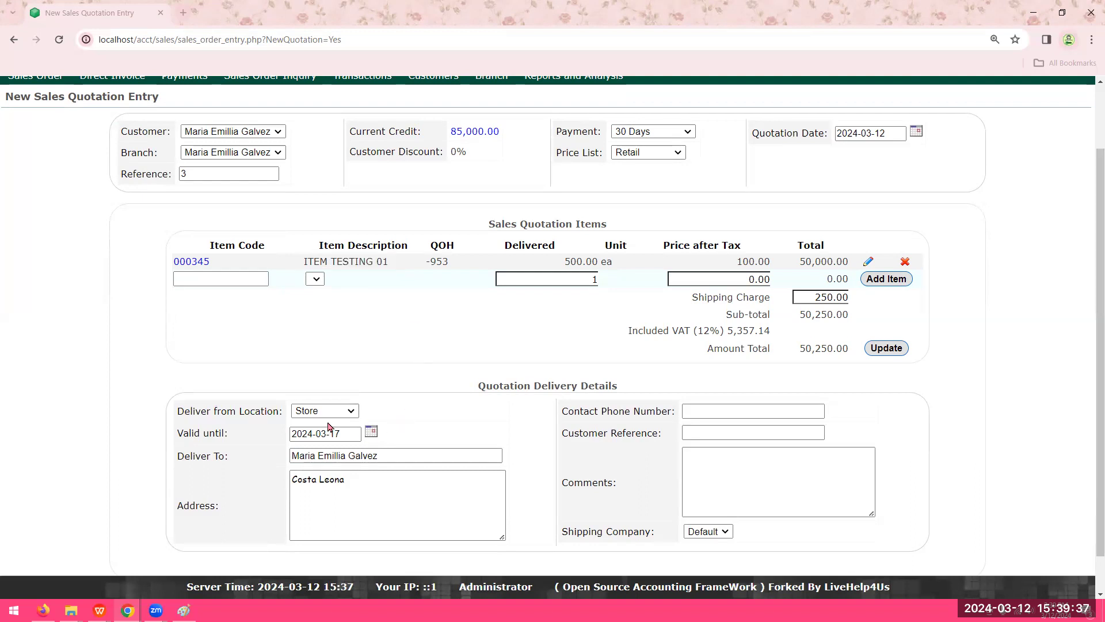
left_click(348, 413)
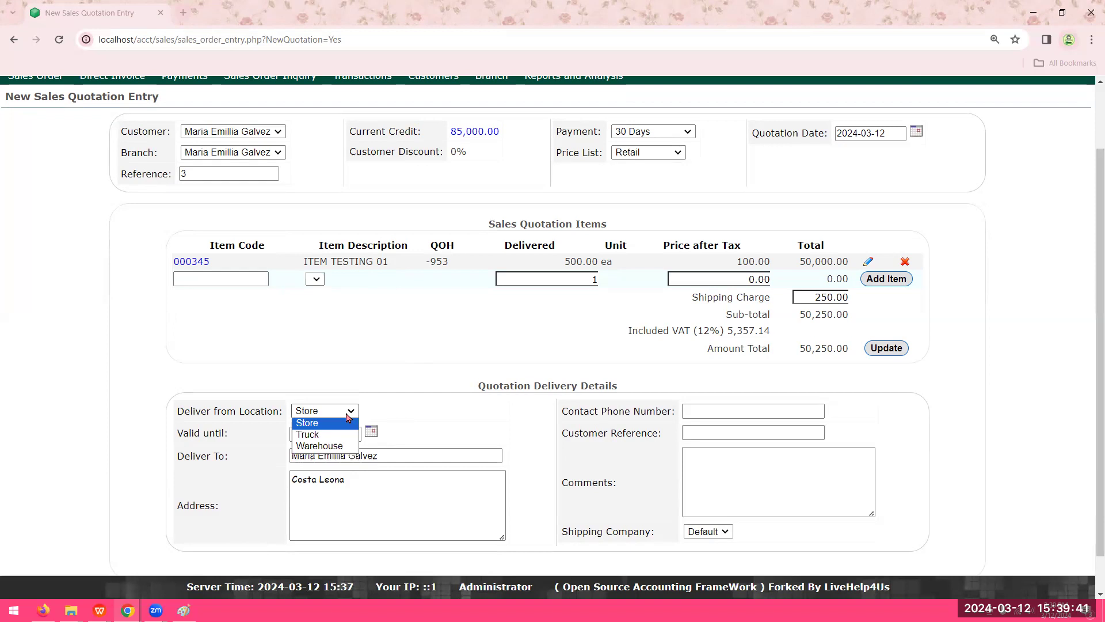
Fill in the contact phone number in the delivery details with a previously used entry, leaving the customer reference blank.
left_click(708, 410)
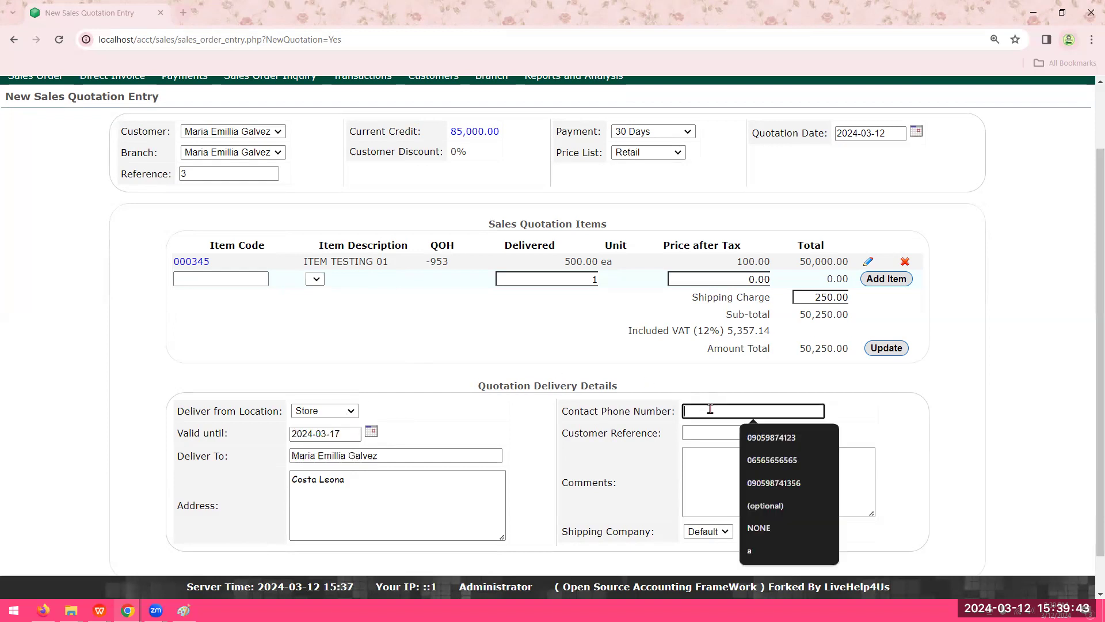
left_click(817, 439)
left_click(808, 435)
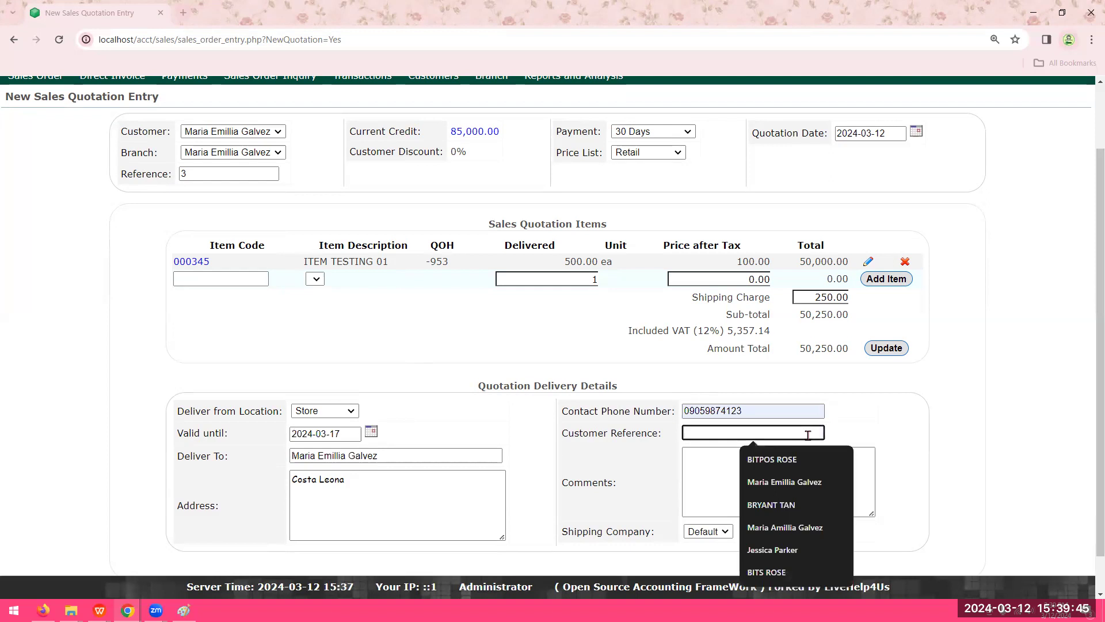
left_click(646, 434)
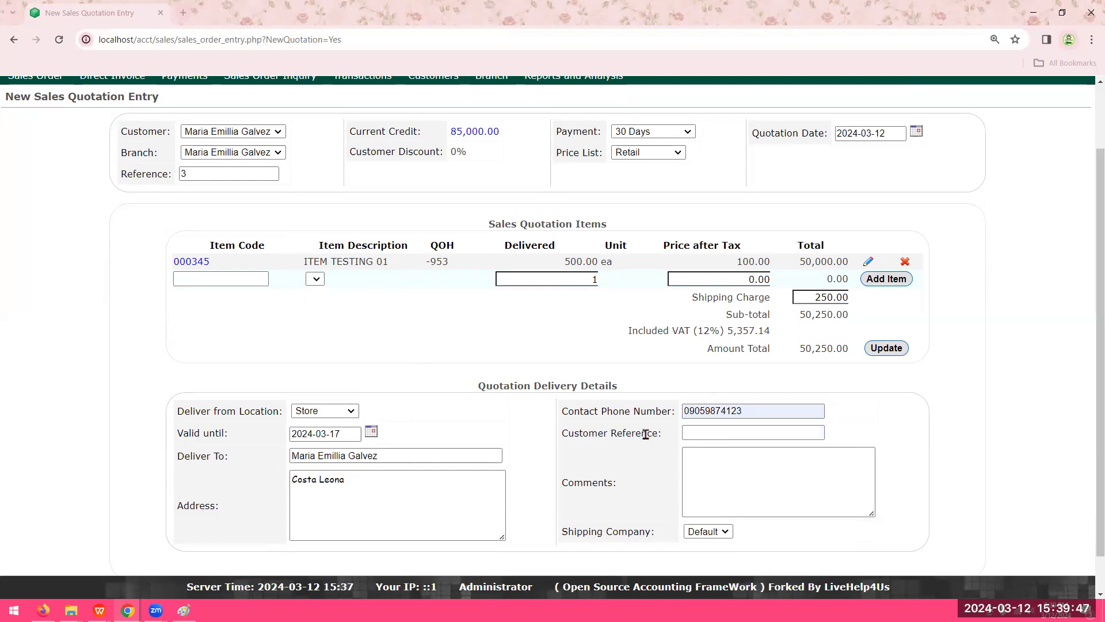
left_click(706, 457)
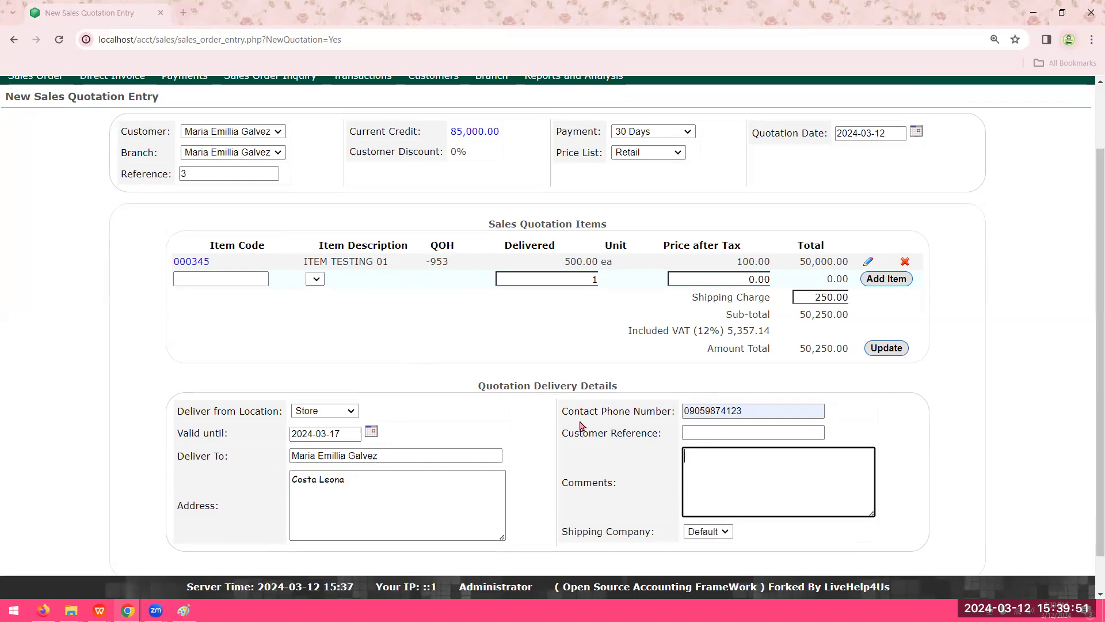
Place the sales quotation with the default shipping company.
scroll(580, 424, "down", 1)
left_click_drag(563, 488, 653, 489)
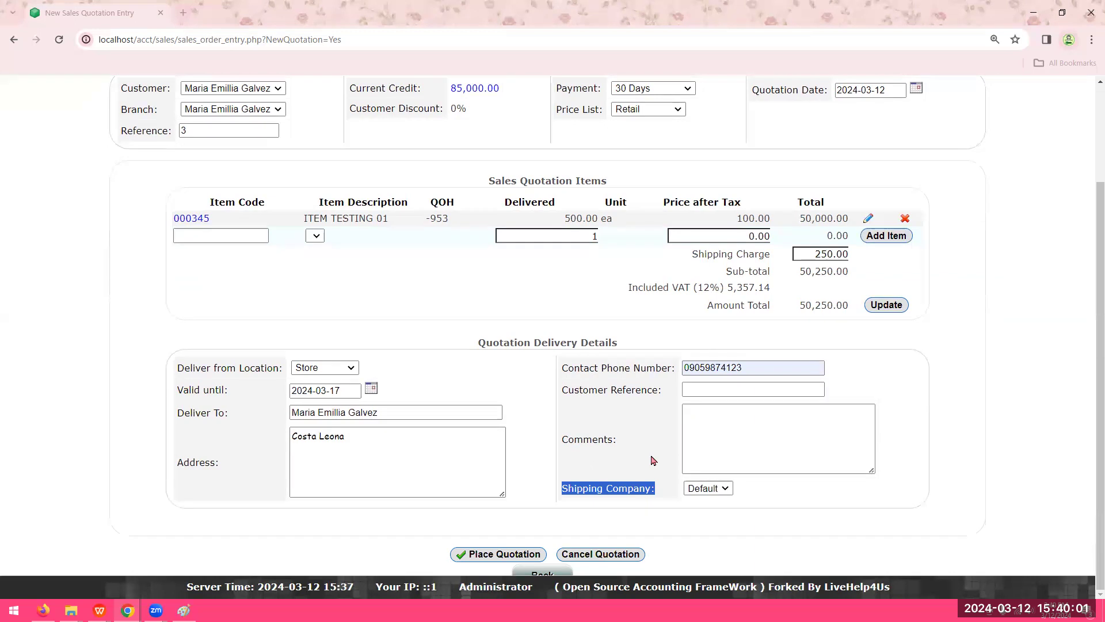
scroll(584, 434, "up", 1)
scroll(584, 435, "down", 1)
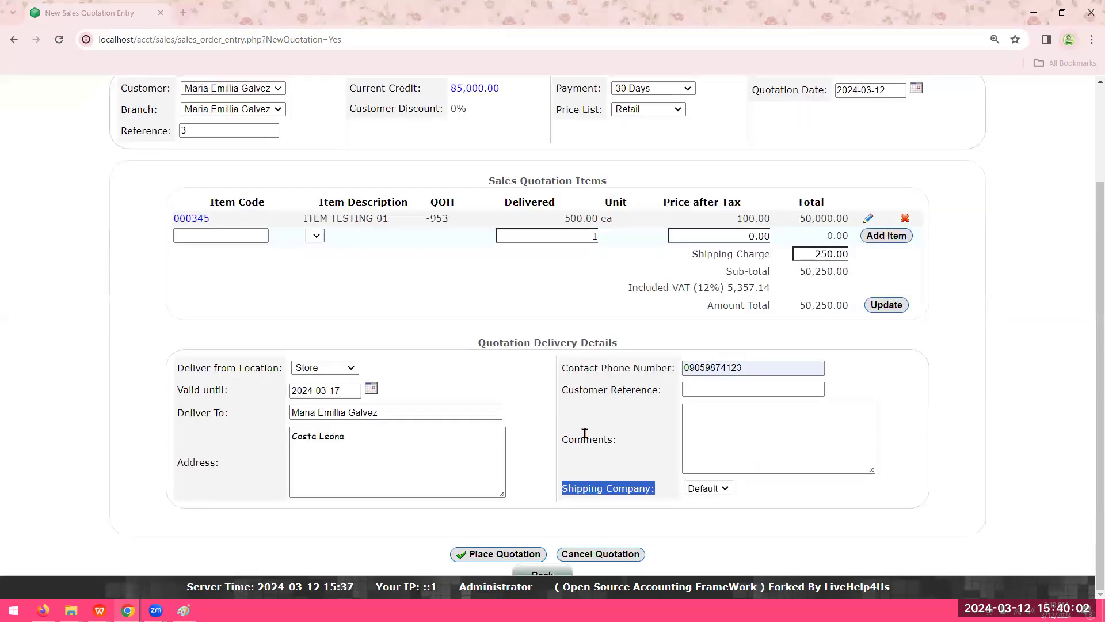
left_click(502, 556)
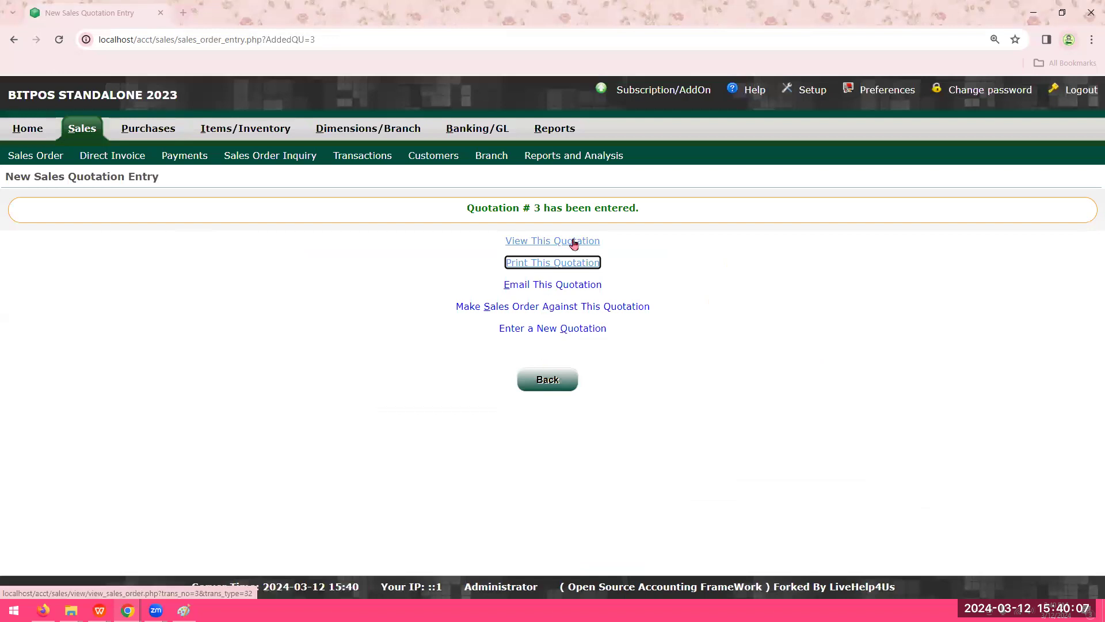
View the entered quotation full-size, check its print dialog without printing, and close the view.
left_click(514, 242)
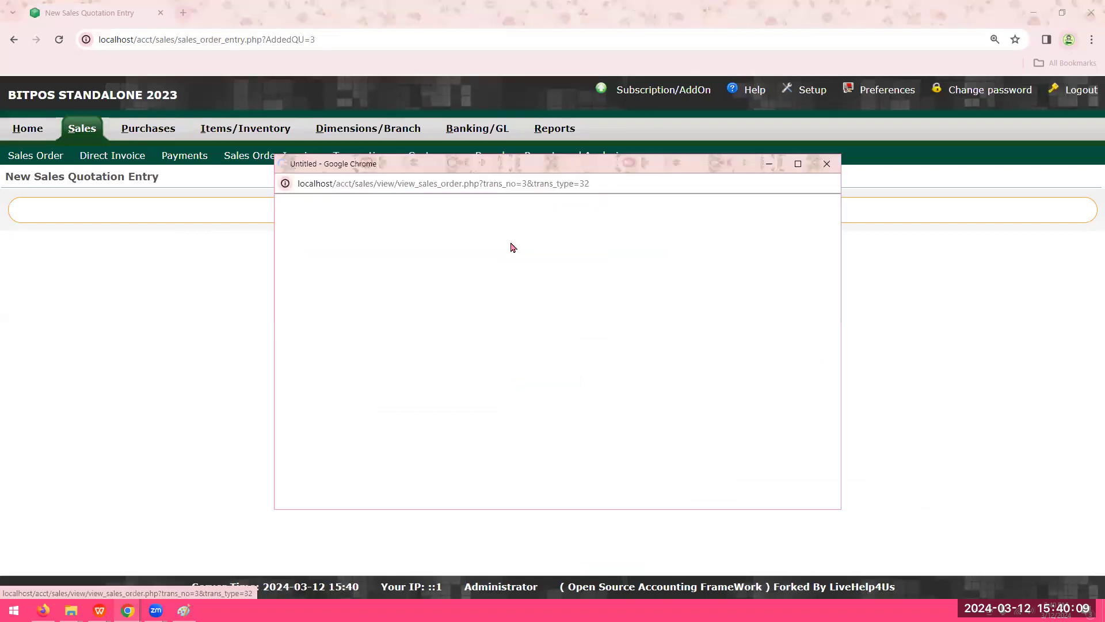
left_click(799, 164)
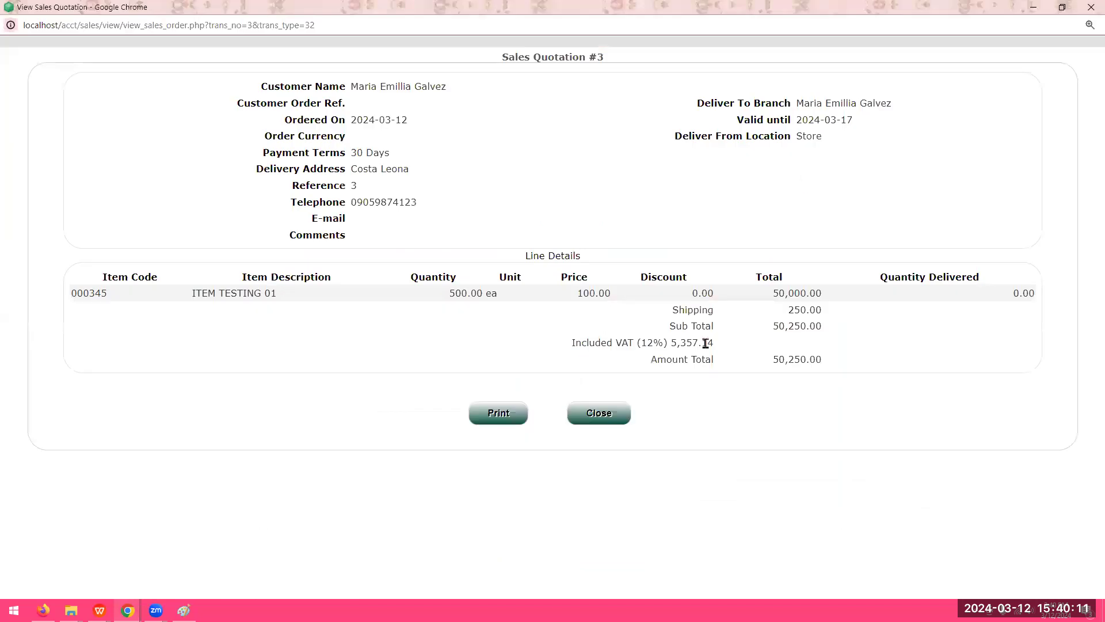
left_click(506, 424)
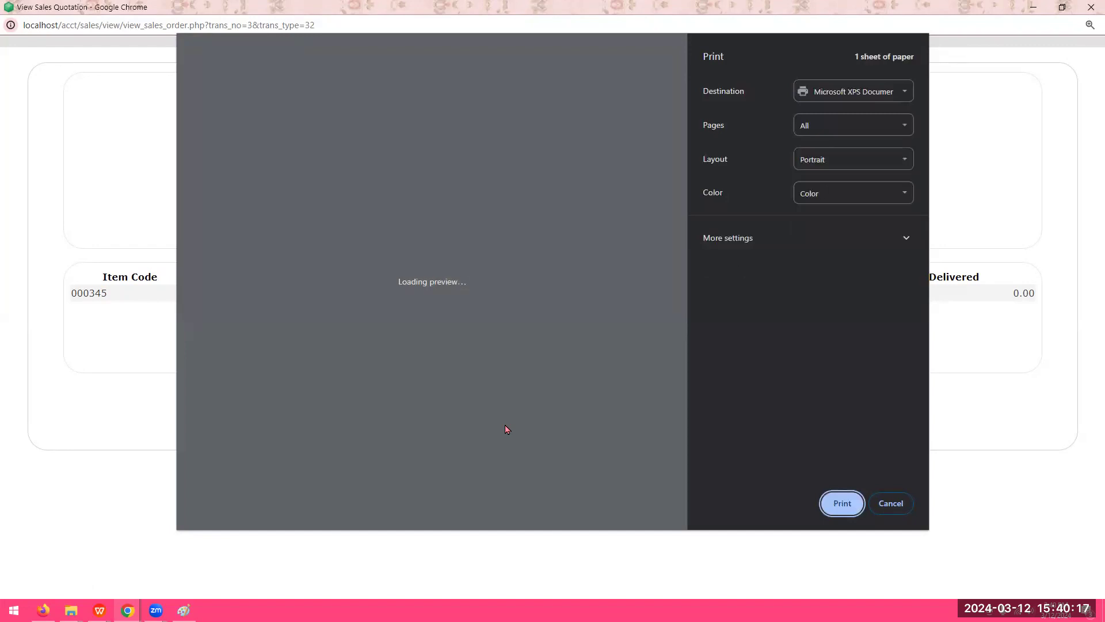
left_click(890, 502)
left_click(617, 423)
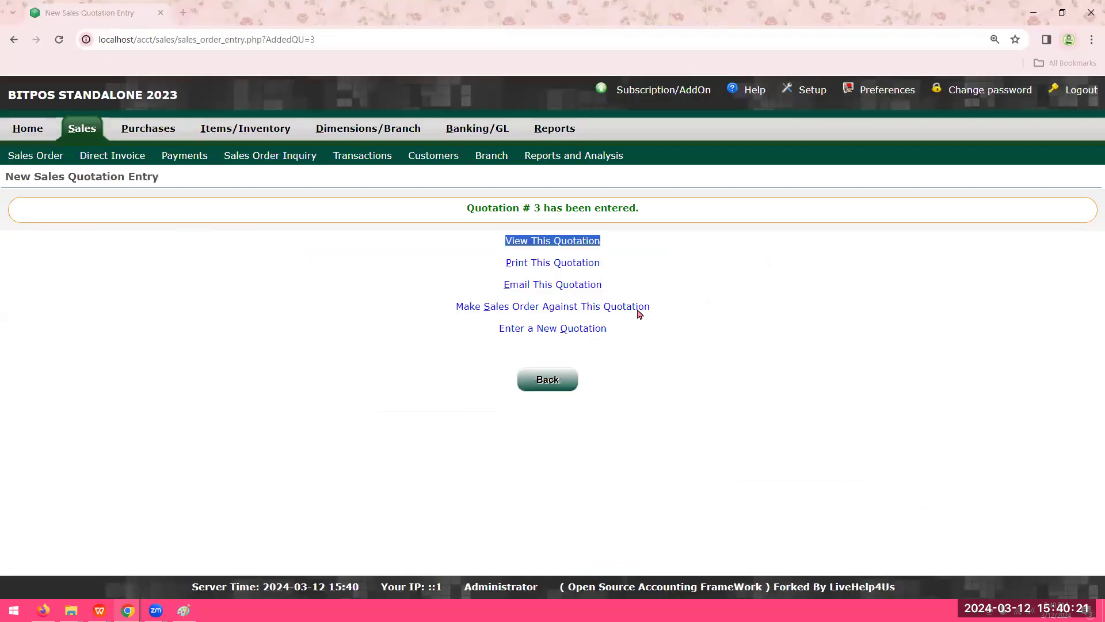
Open the printable PDF of the quotation full-size and review its details, item line and totals.
left_click(567, 265)
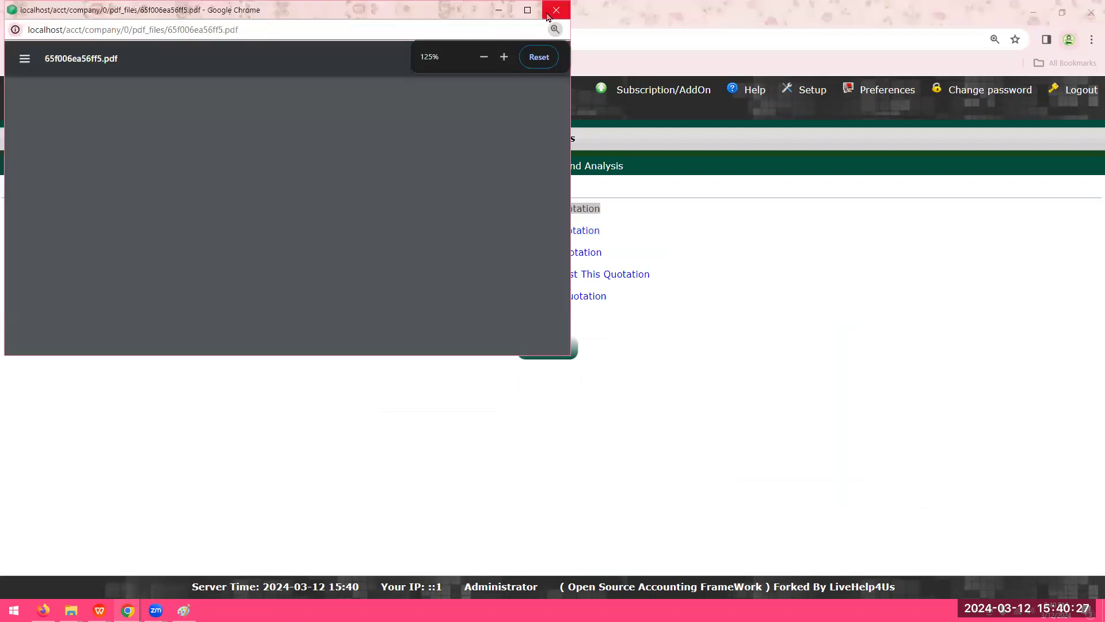
left_click(527, 9)
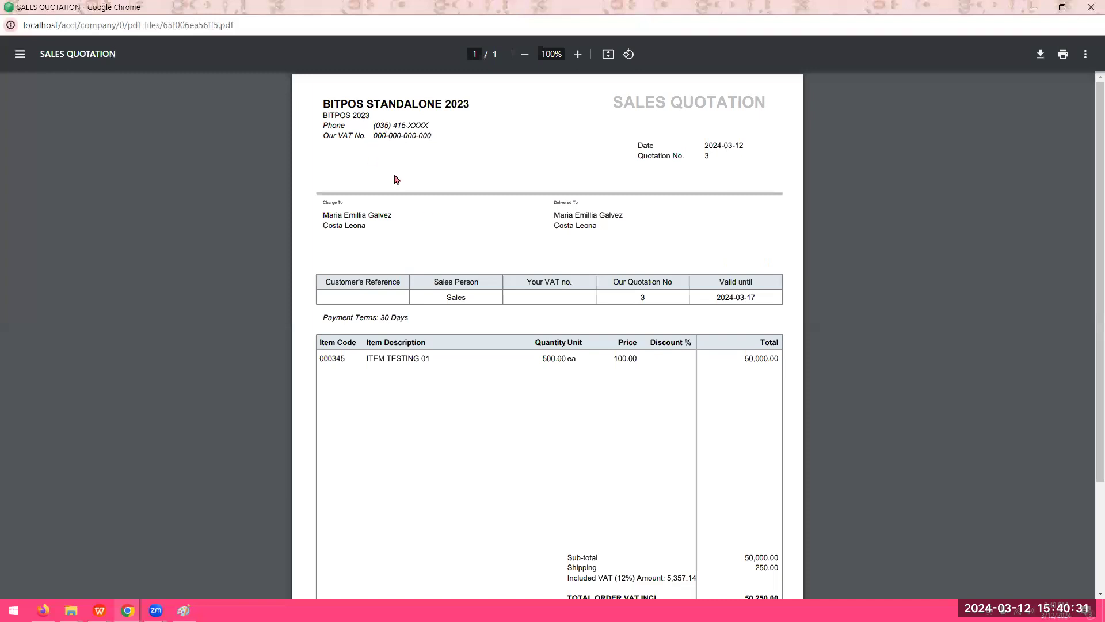
scroll(431, 219, "down", 2)
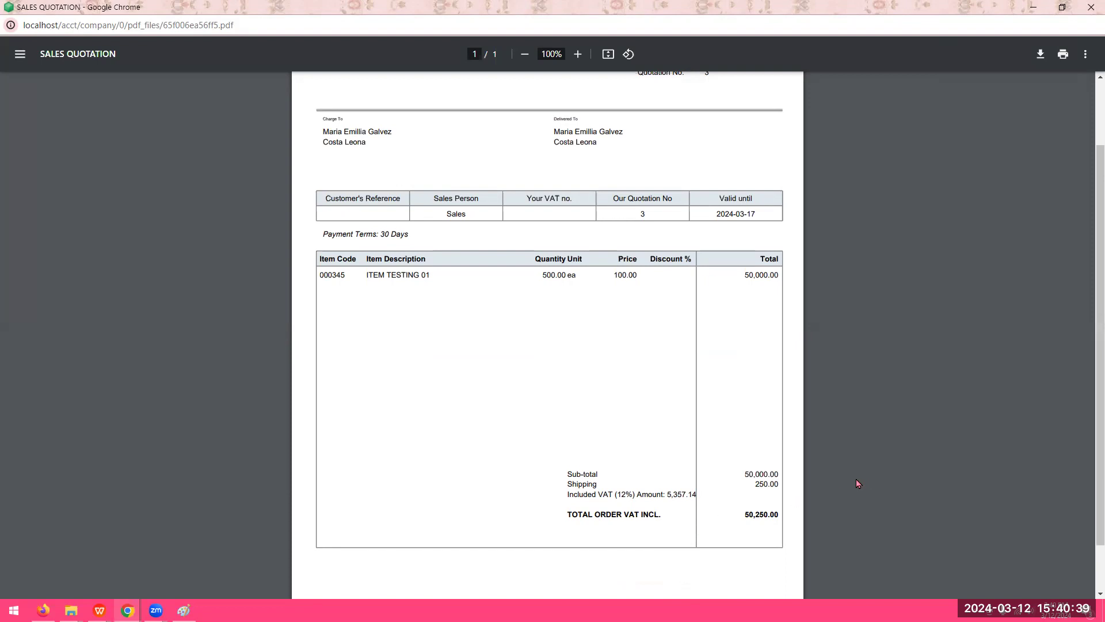
scroll(620, 352, "up", 2)
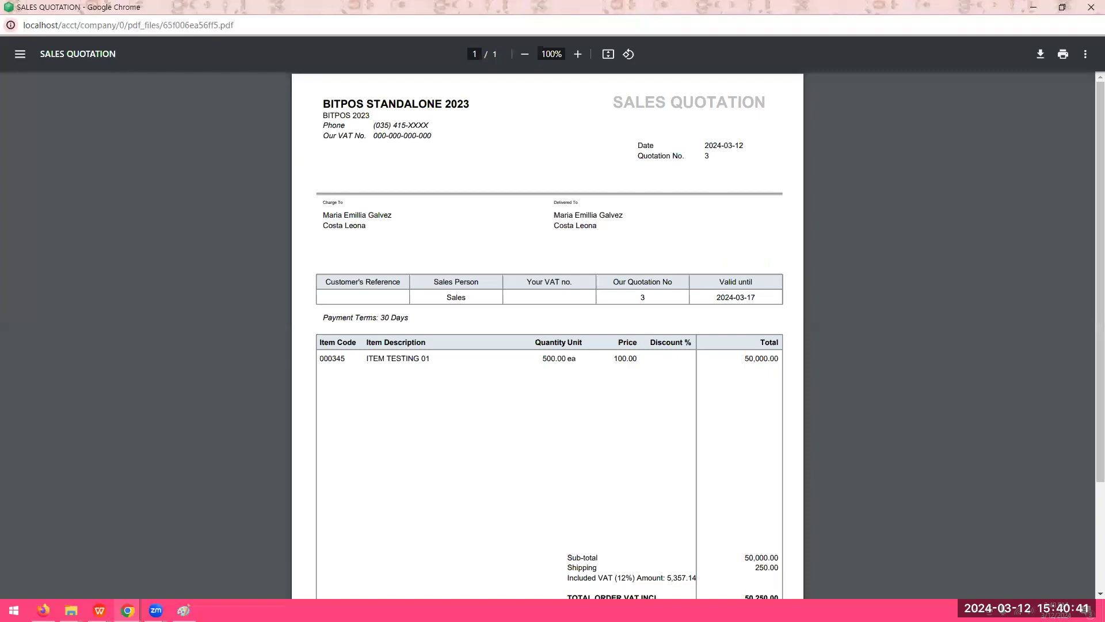